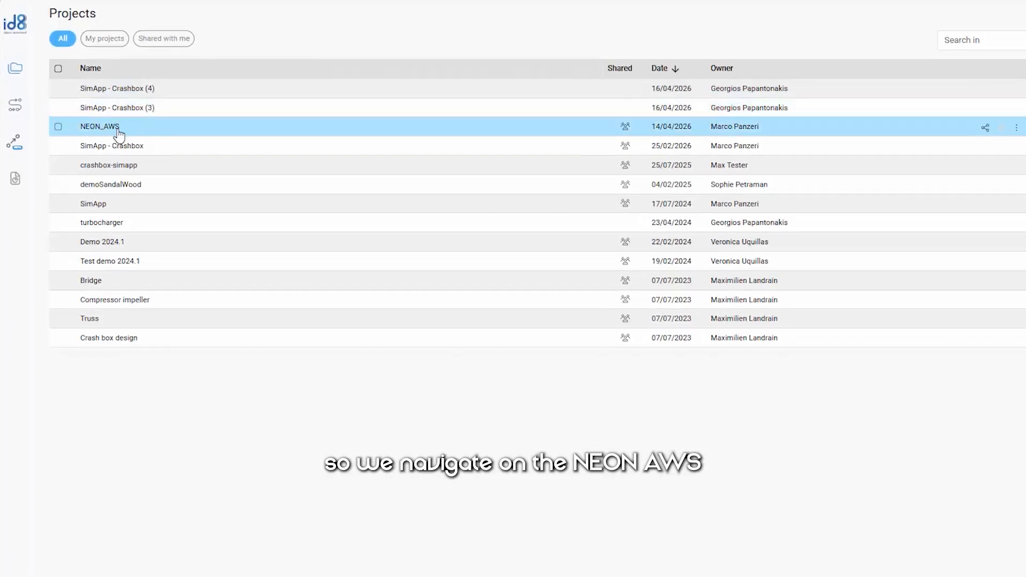
# Open the NEON_AWS project and view its neon_aws::Graph_neon_car_model_id8 workflow
pyautogui.click(113, 131)
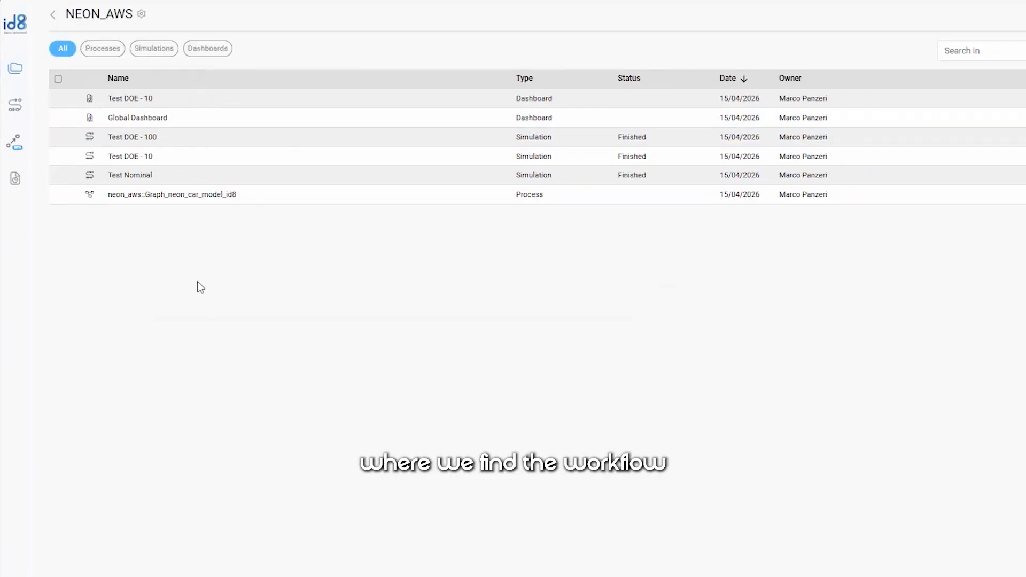
pyautogui.click(160, 195)
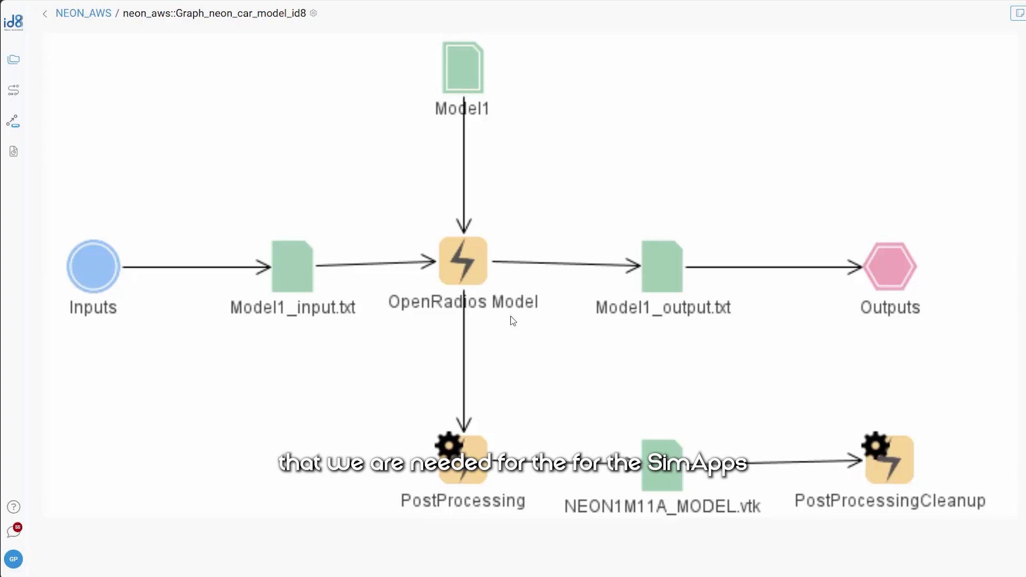
# Create a new SimApp from the NEON_AWS project using the neon_aws::Graph_neon_car_model_id8 process
pyautogui.click(14, 124)
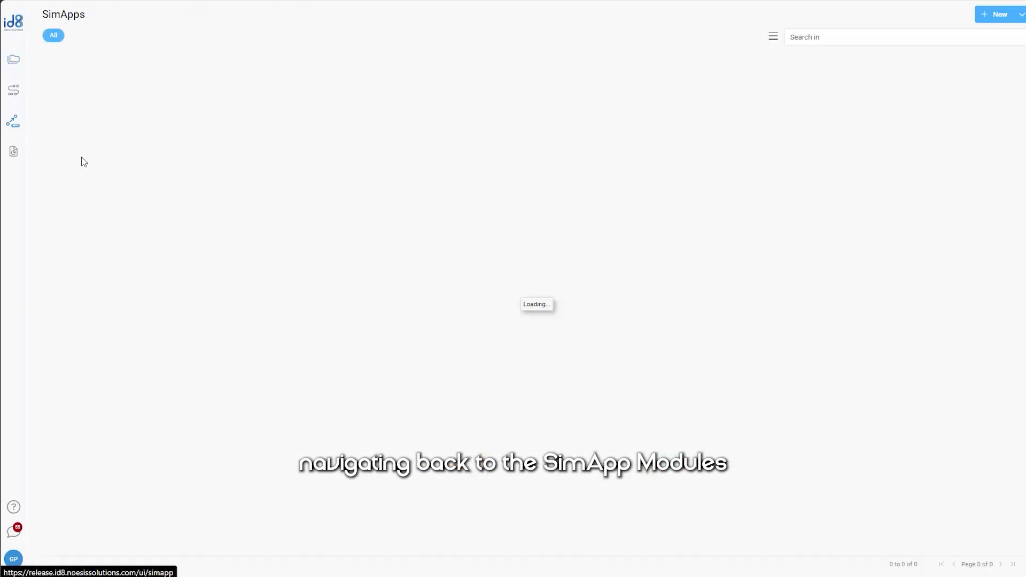
pyautogui.click(999, 15)
pyautogui.click(543, 78)
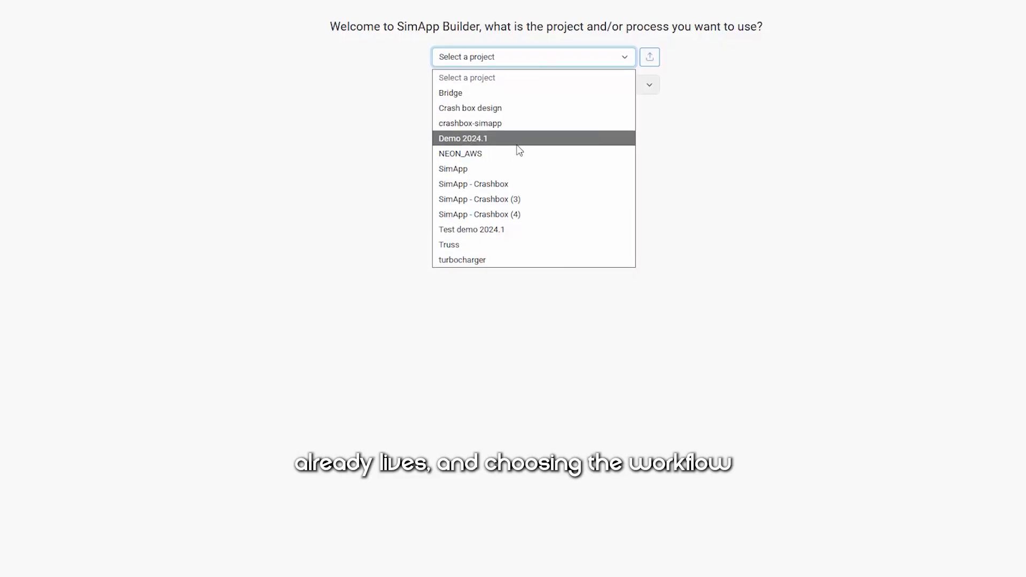
pyautogui.click(516, 154)
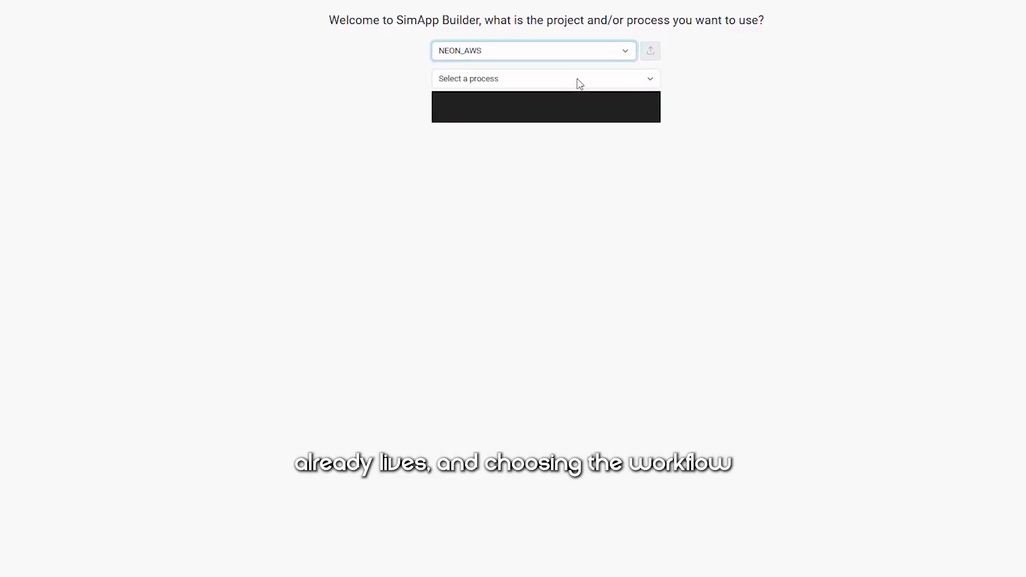
pyautogui.click(580, 84)
pyautogui.click(573, 112)
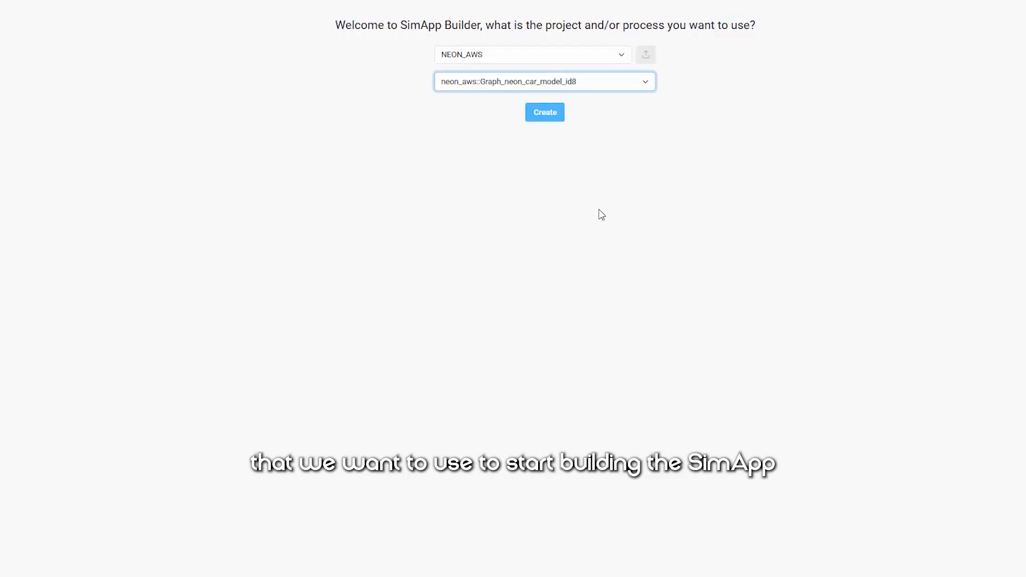
pyautogui.click(548, 115)
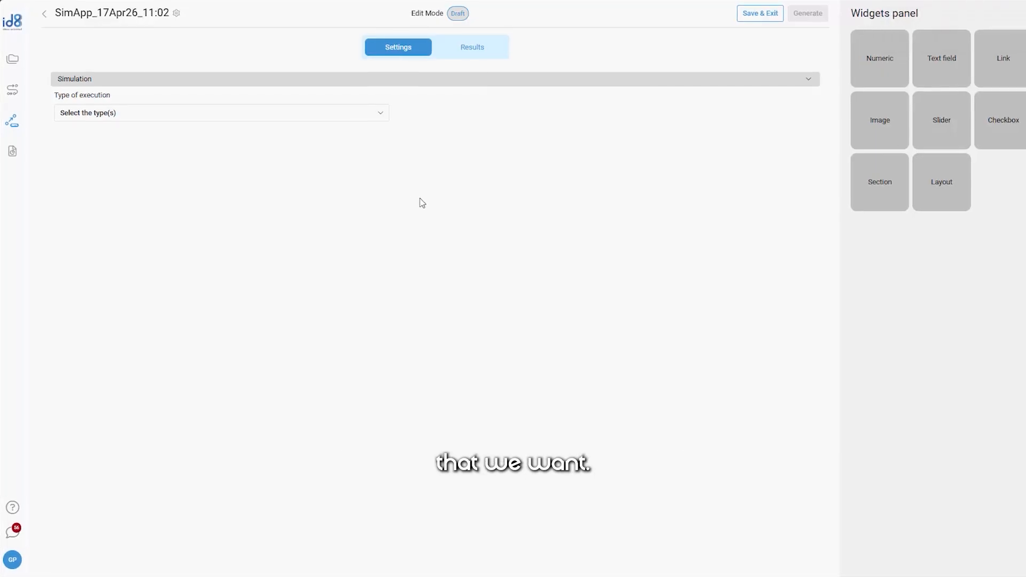
# Set the SimApp's execution type to Optimization with the Lighthouse and MFEGO algorithms, and generate the SimApp
pyautogui.click(136, 114)
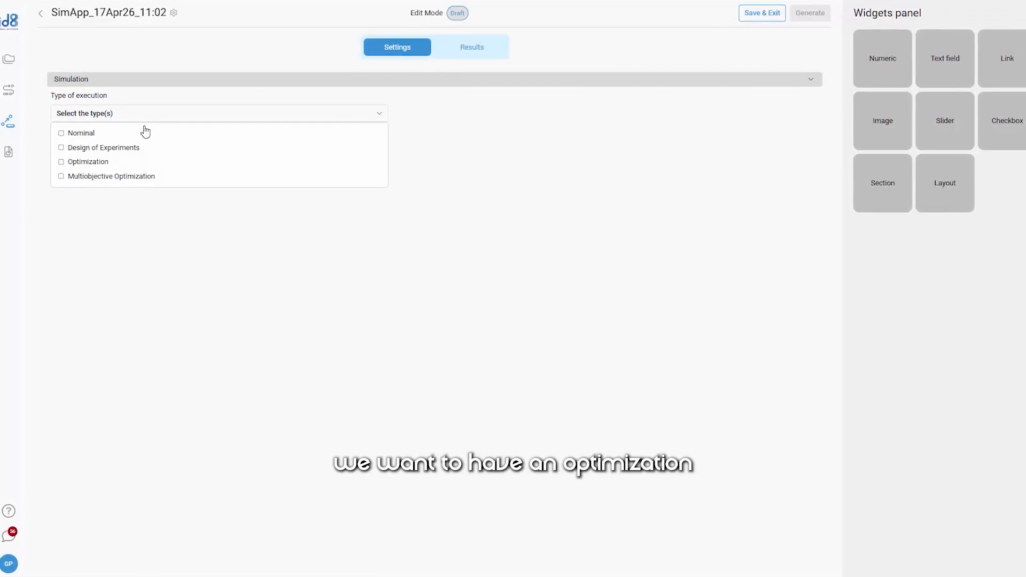
pyautogui.click(104, 162)
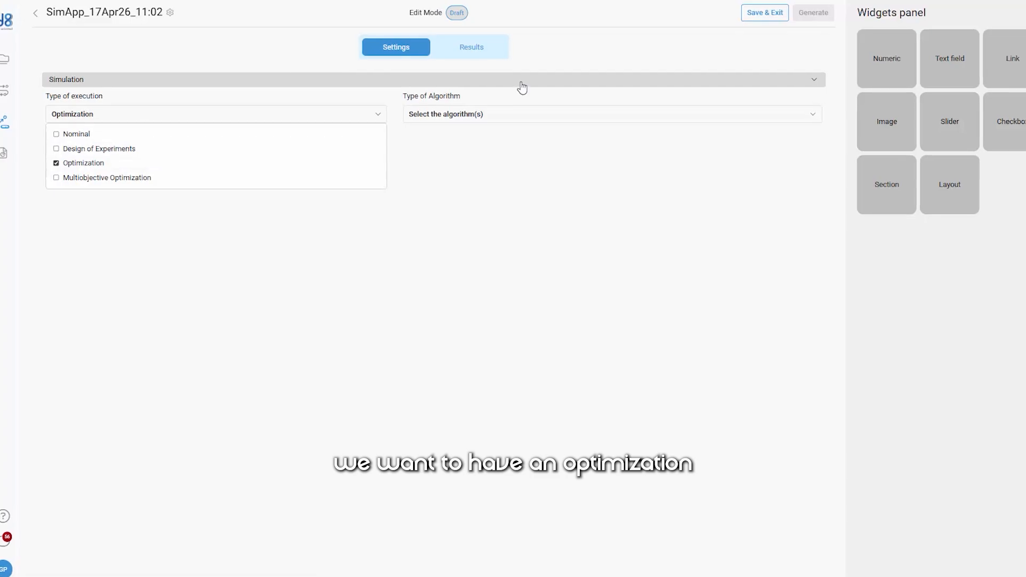
pyautogui.click(496, 119)
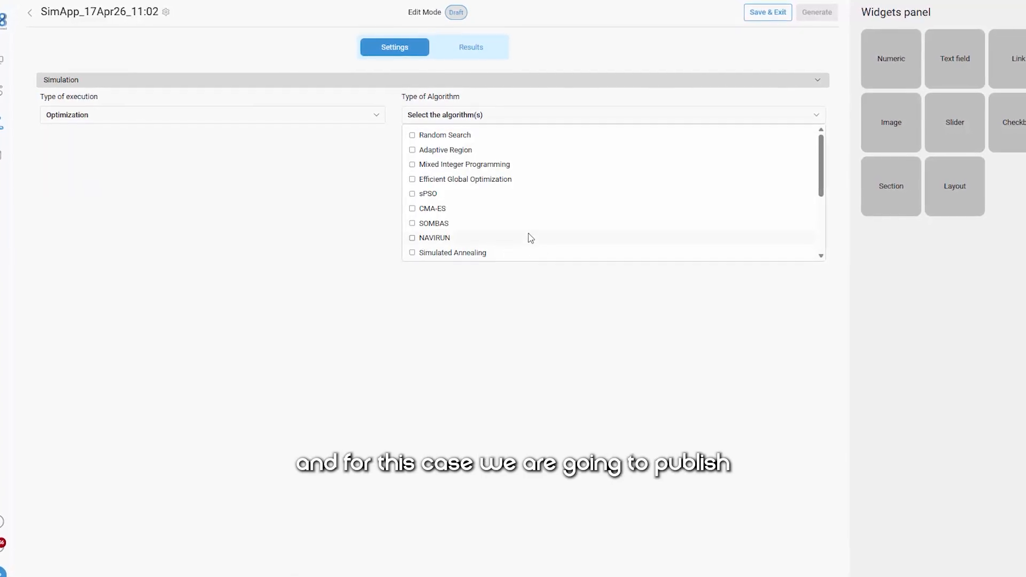
pyautogui.scroll(-3, 524, 214)
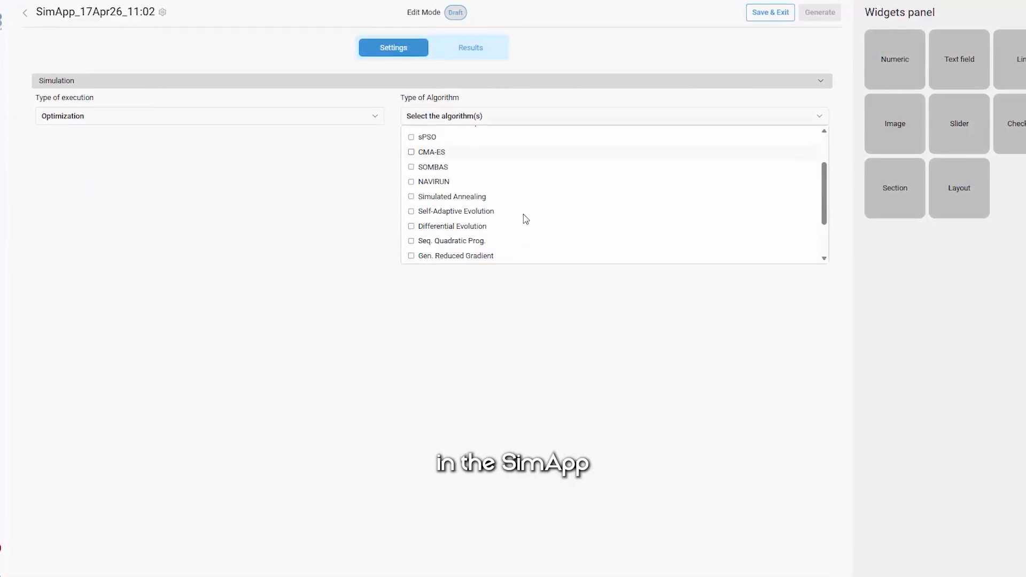
pyautogui.click(464, 229)
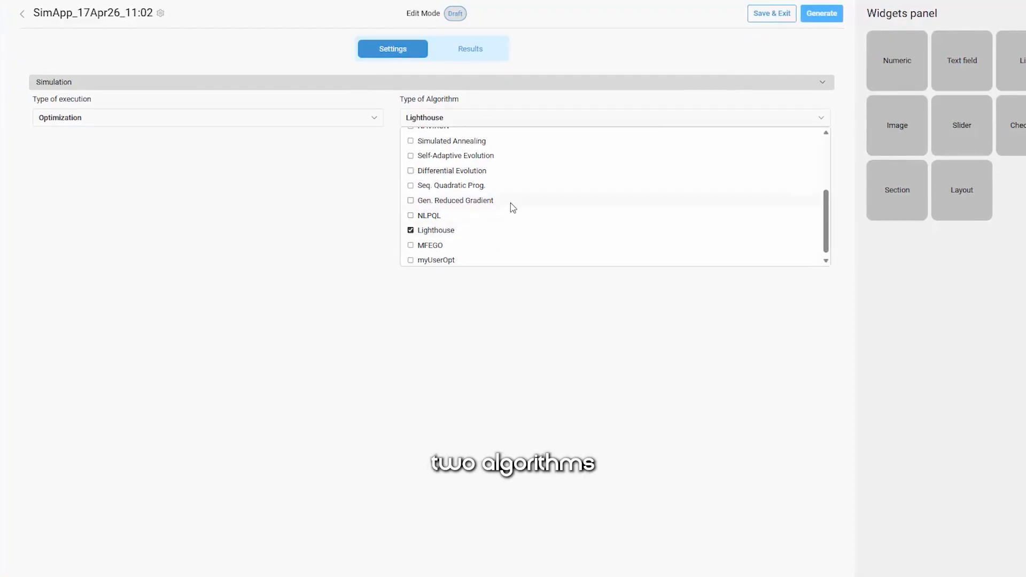
pyautogui.scroll(2, 512, 208)
pyautogui.scroll(-2, 507, 211)
pyautogui.click(439, 248)
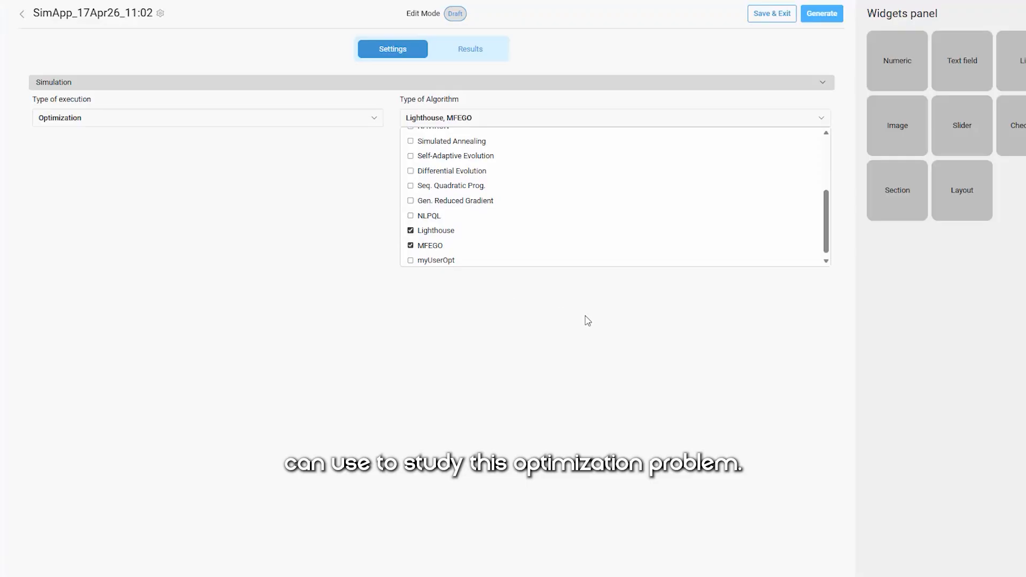
pyautogui.click(625, 326)
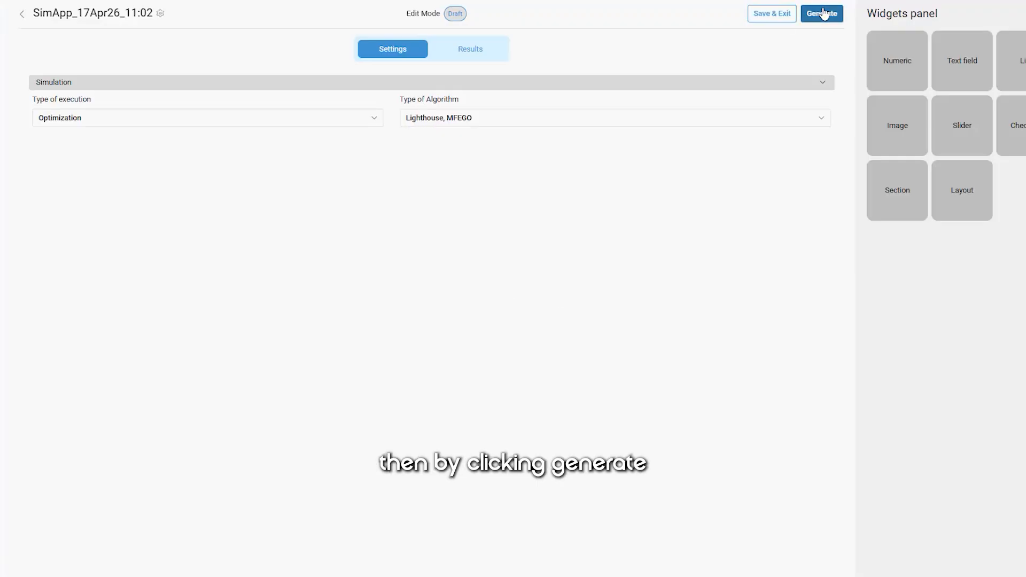
pyautogui.click(823, 14)
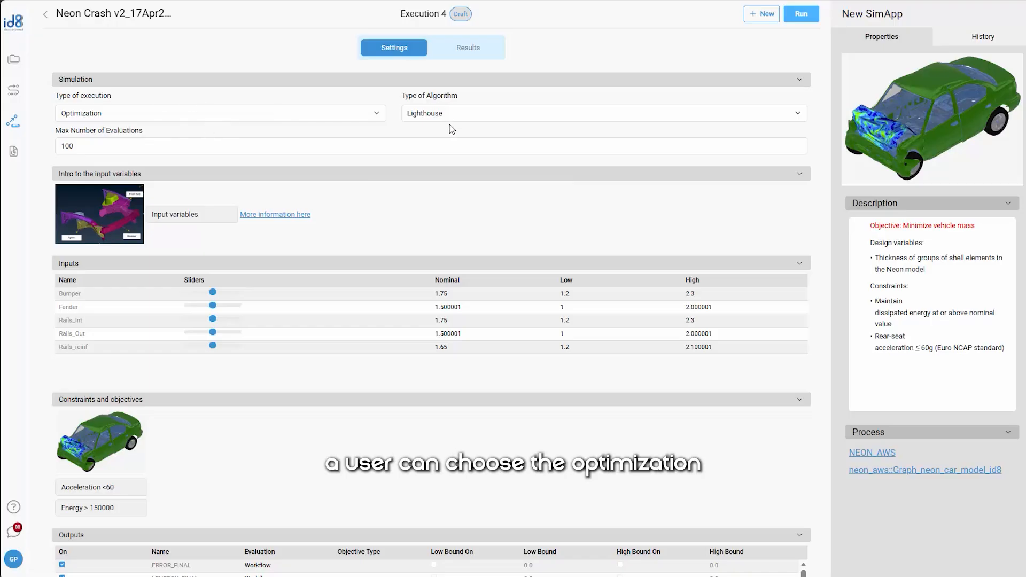
# Set the maximum number of evaluations to 50 and the nominal values of Fender to 1.226, Rails_Int to 1.971 and Rails_Out to 1.314
pyautogui.click(118, 148)
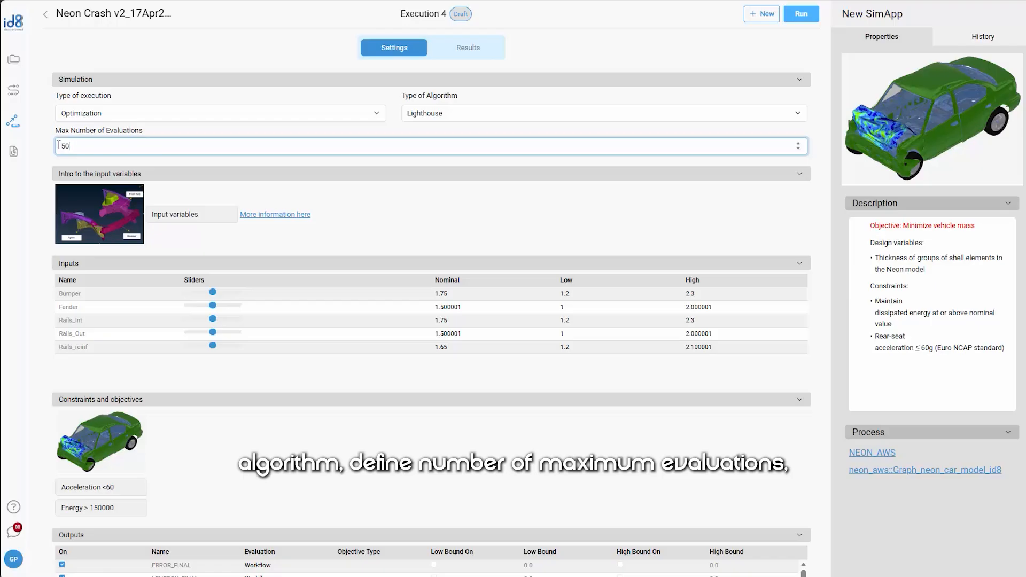
pyautogui.click(202, 307)
pyautogui.moveTo(199, 306); pyautogui.dragTo(199, 307)
pyautogui.moveTo(213, 319)
pyautogui.mouseDown()
pyautogui.moveTo(223, 319)
pyautogui.moveTo(203, 333)
pyautogui.mouseUp()
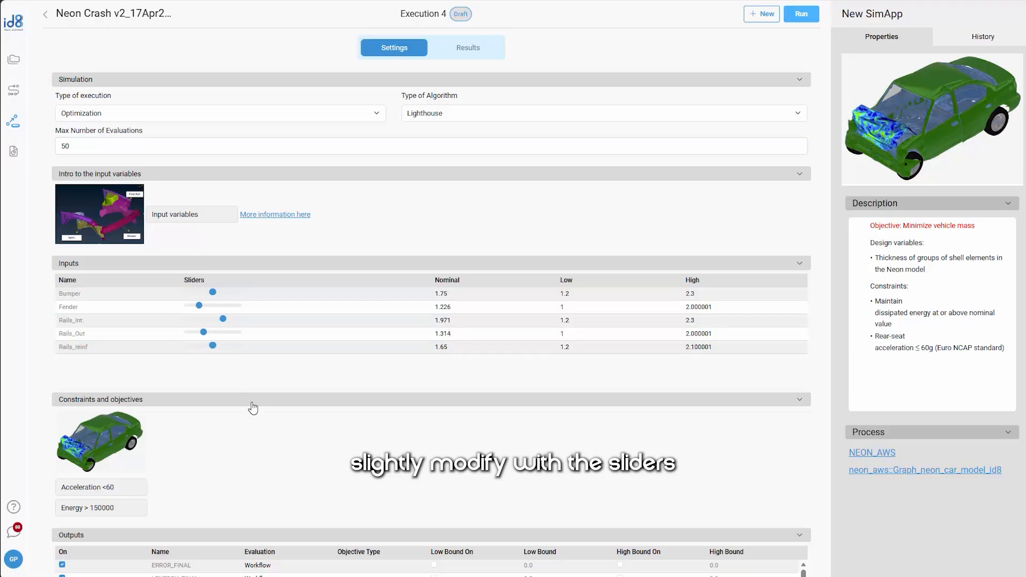
# Check the output objectives and bounds, and run the optimization
pyautogui.scroll(-2, 352, 414)
pyautogui.scroll(-5, 348, 521)
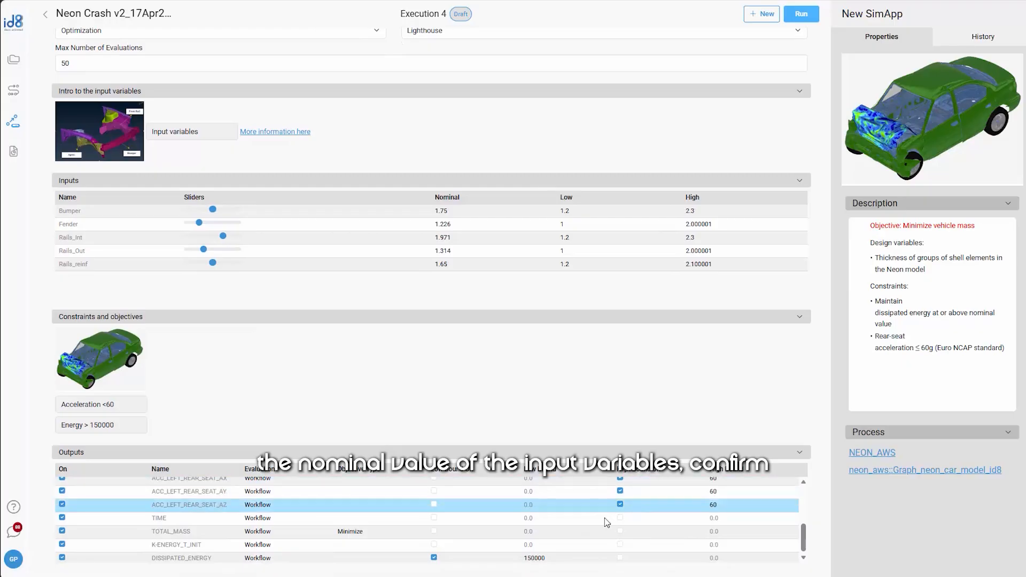
pyautogui.scroll(2, 605, 491)
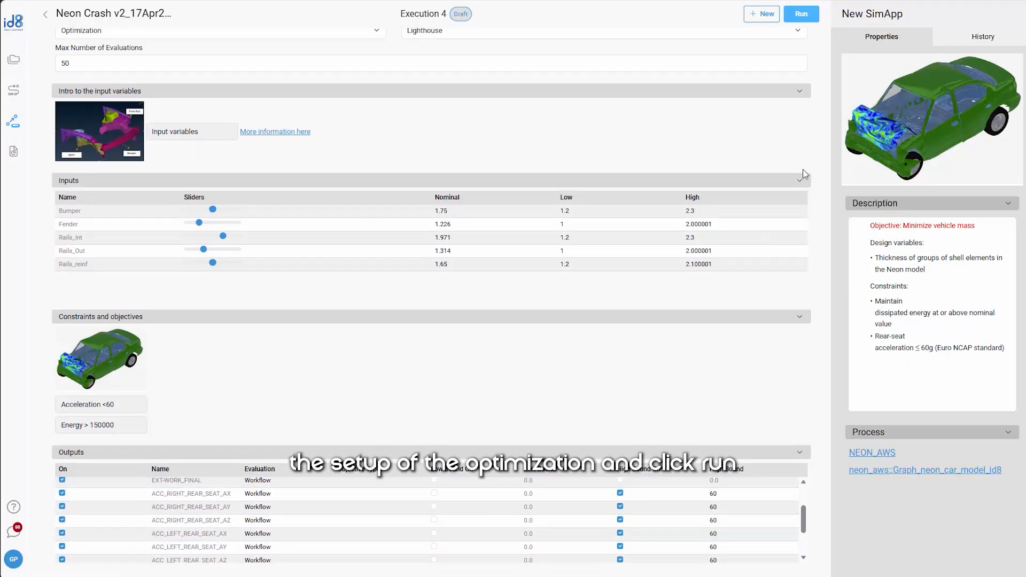
pyautogui.click(801, 13)
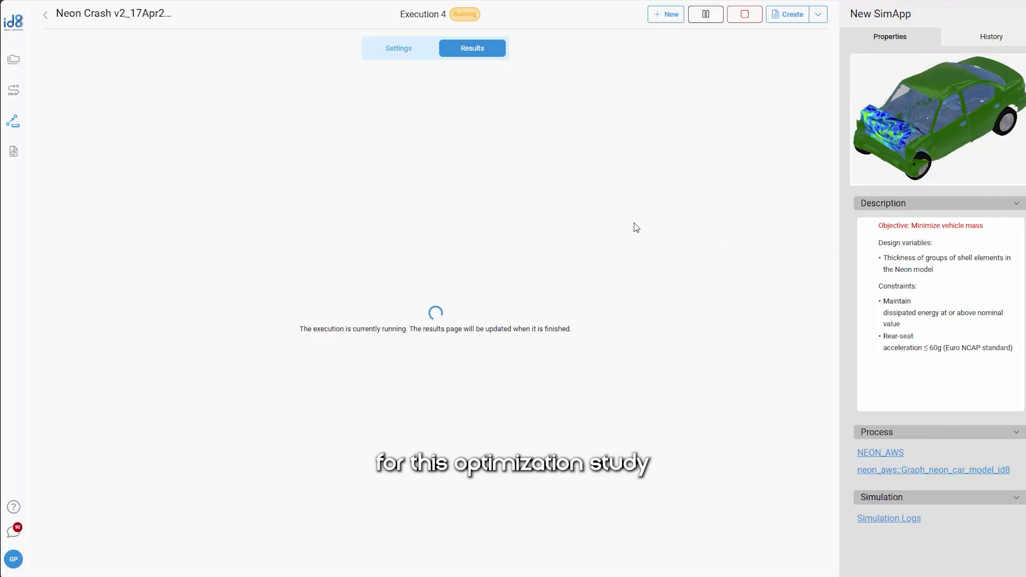
# Inspect the results of the earlier runs Execution 3 and Execution 2 from the SimApp's history
pyautogui.click(984, 39)
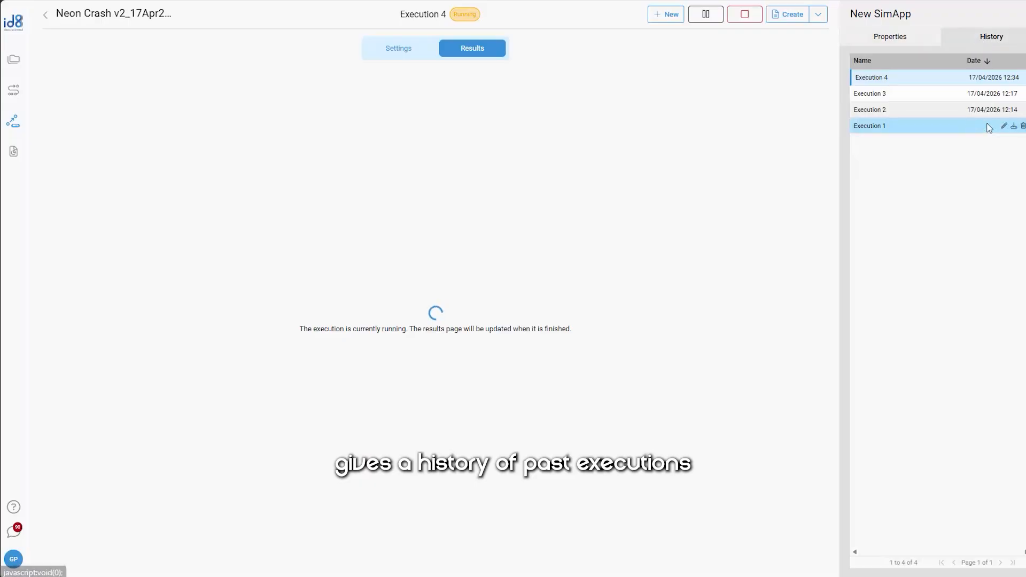
pyautogui.click(904, 95)
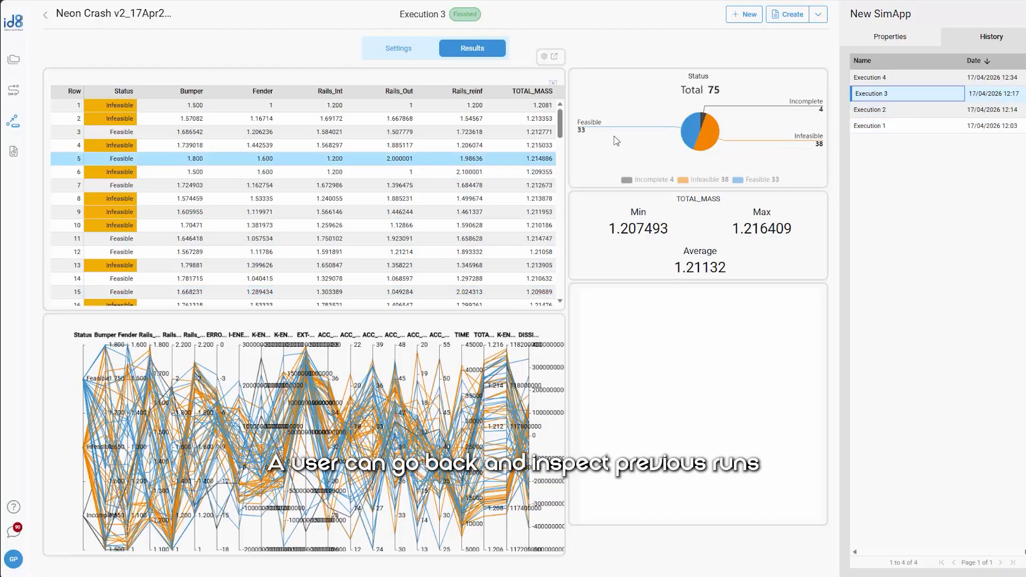
pyautogui.click(884, 111)
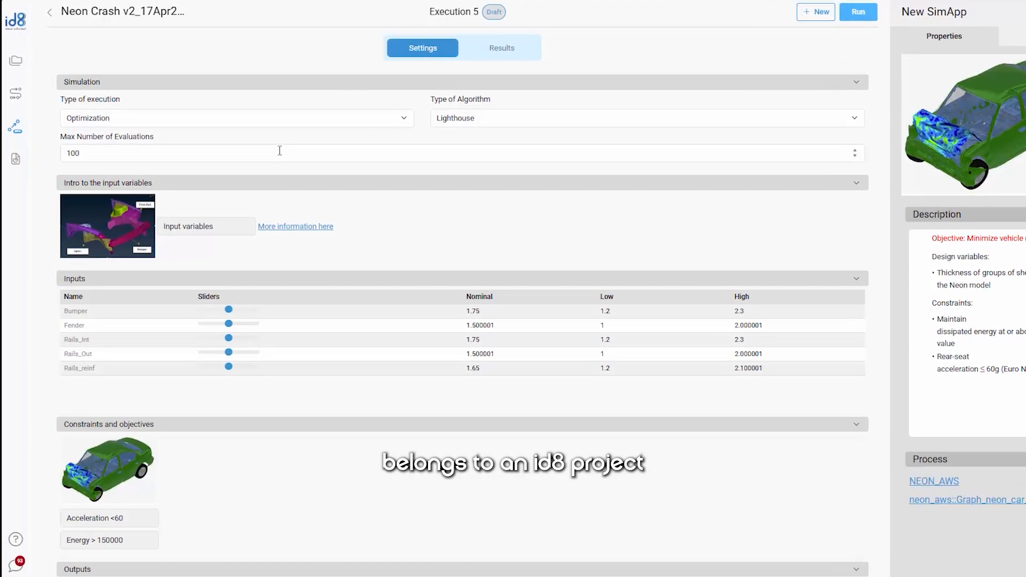
# Open the sharing settings of the NEON_AWS project and search for a team member by name
pyautogui.click(13, 64)
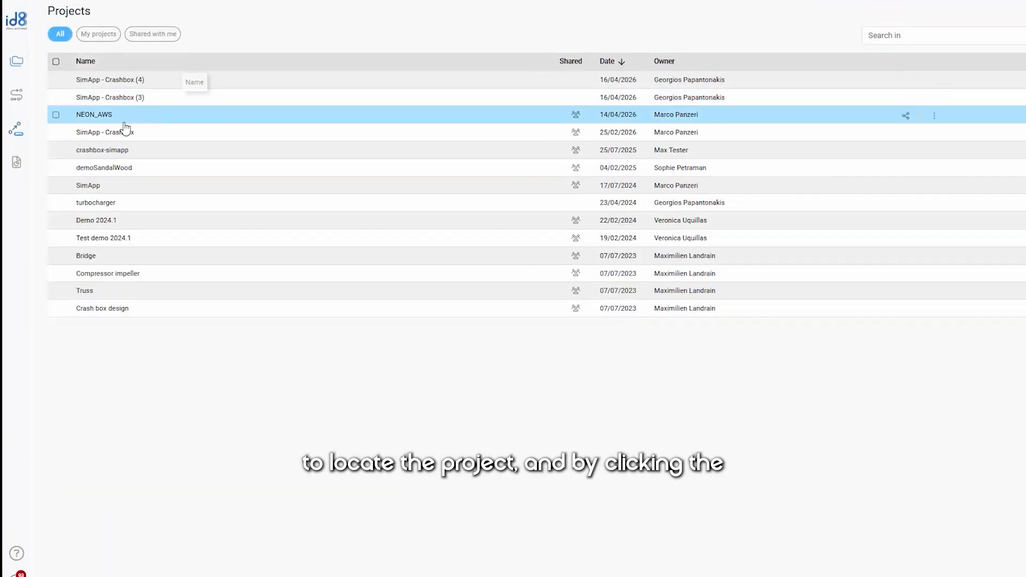
pyautogui.click(575, 115)
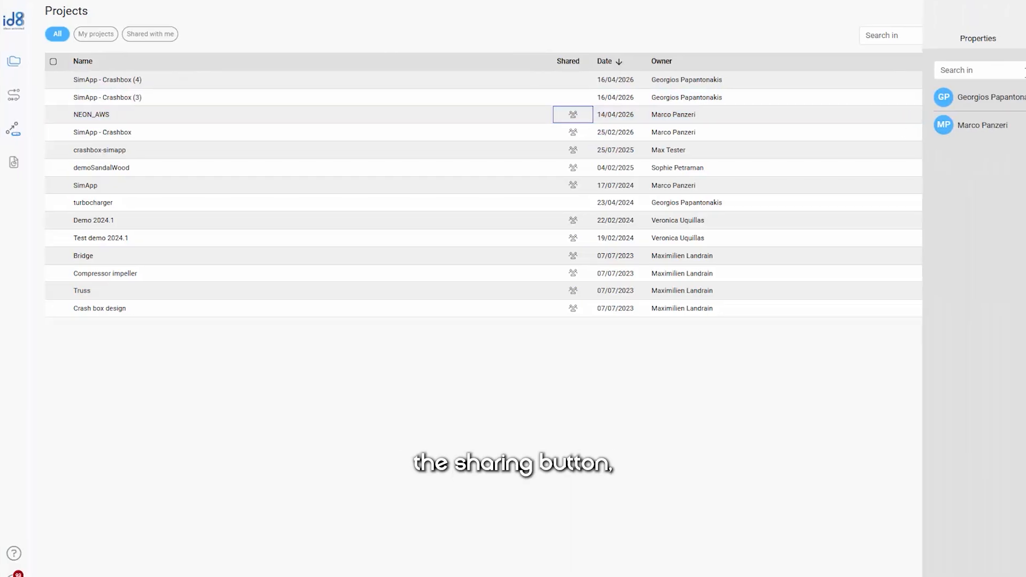
pyautogui.click(978, 70)
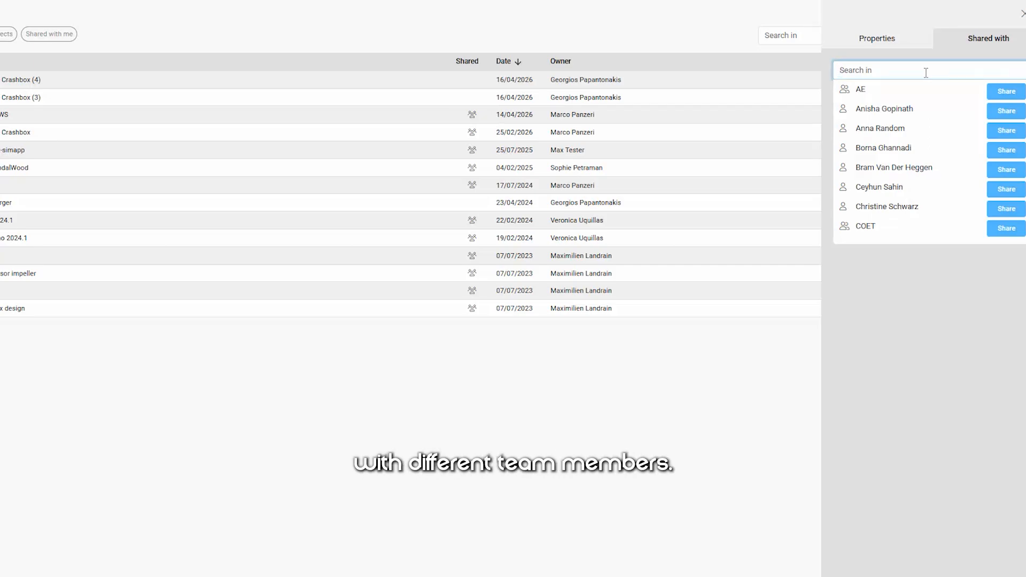
pyautogui.write('ani')
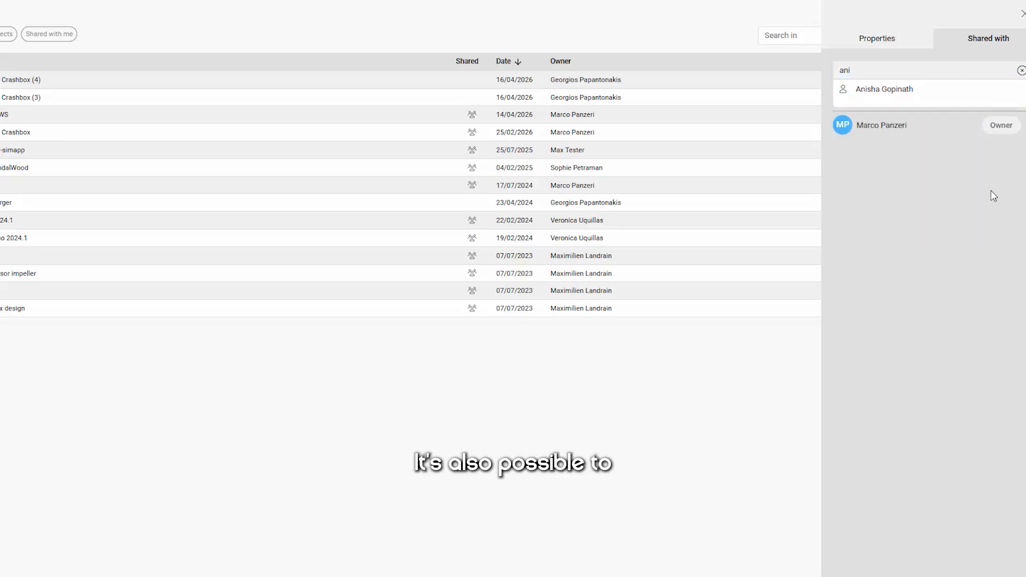